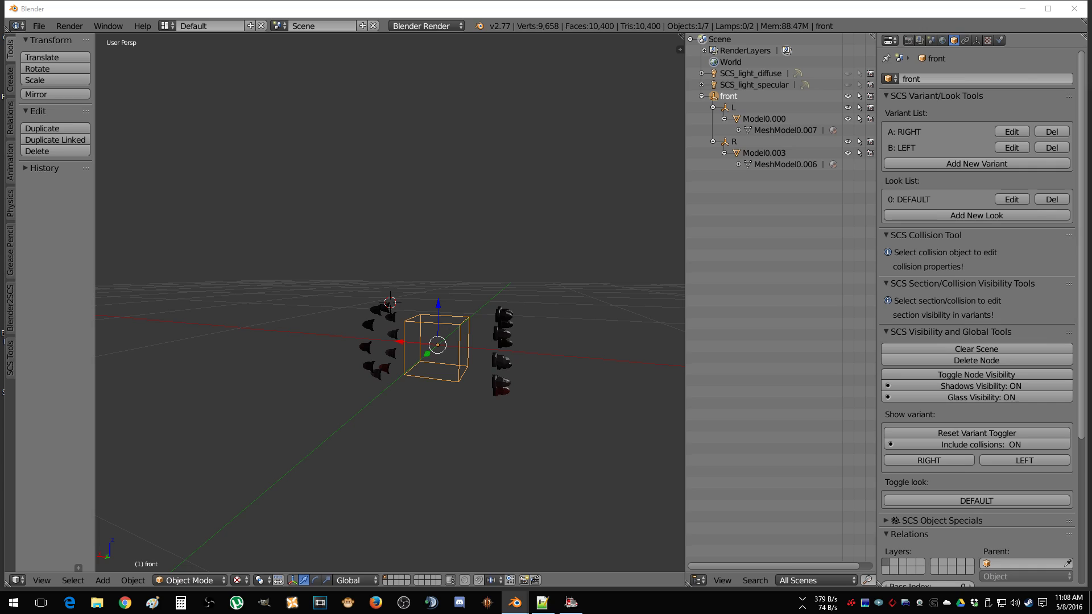
Step: Orbit around the lug-nut rings and select the left nut group Model0.000
middle_drag(429, 254, 422, 329)
right_click(422, 329)
middle_drag(450, 236, 438, 201)
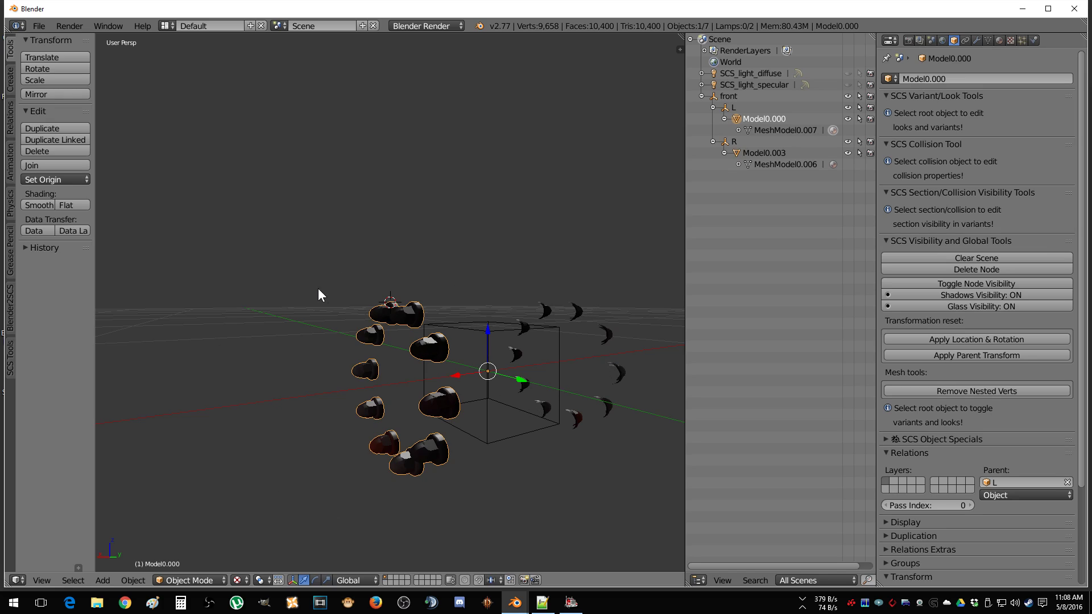
middle_drag(559, 407, 540, 245)
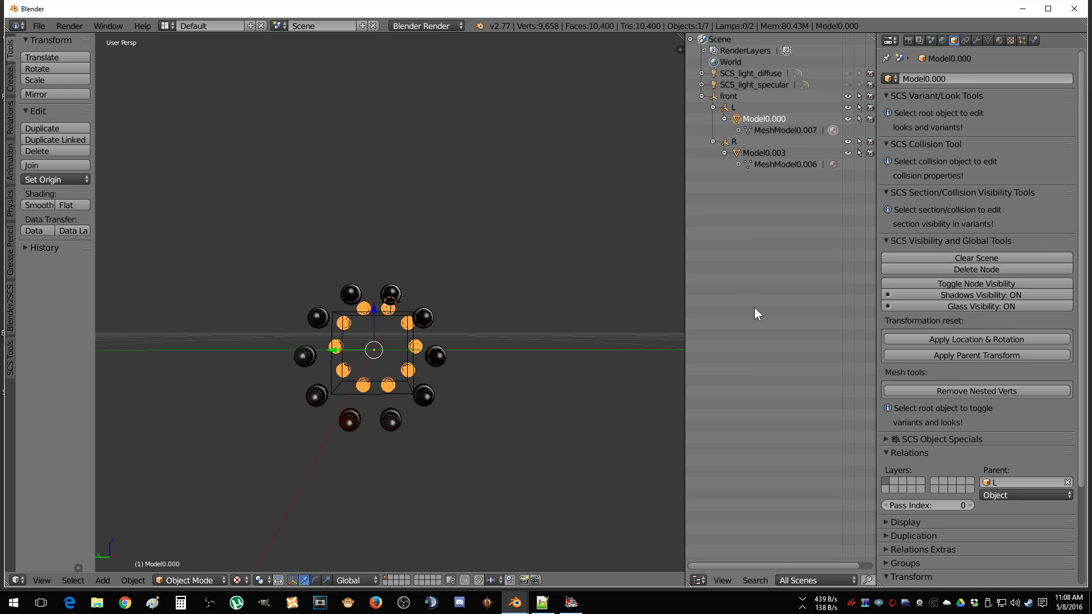
mouse_move(414, 219)
middle_down()
mouse_move(343, 228)
mouse_move(397, 227)
middle_up()
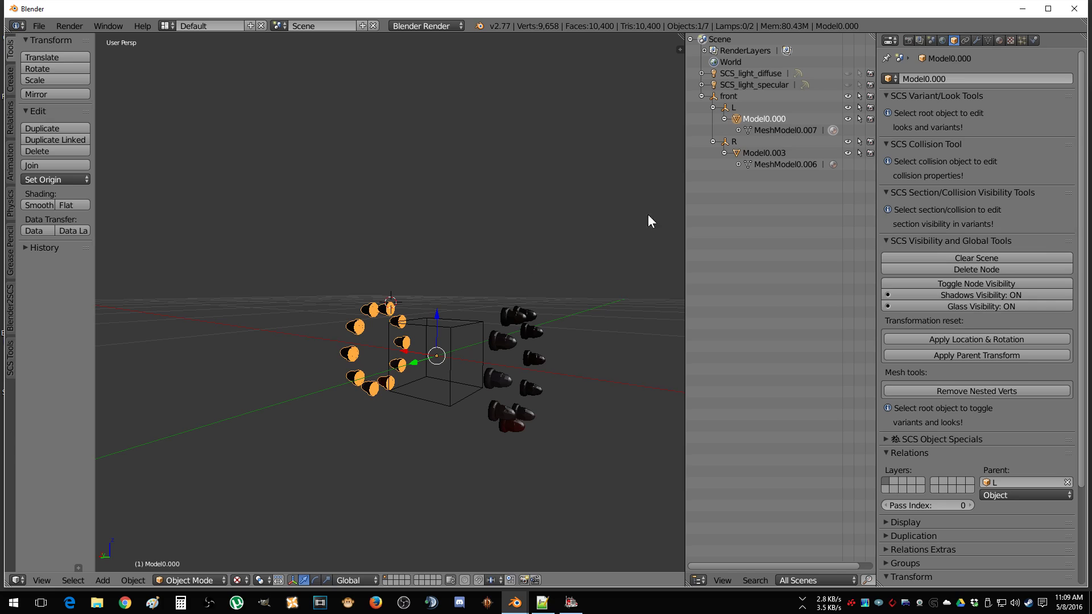
middle_drag(414, 173, 470, 178)
middle_drag(434, 217, 453, 211)
scroll(458, 211, up, 4)
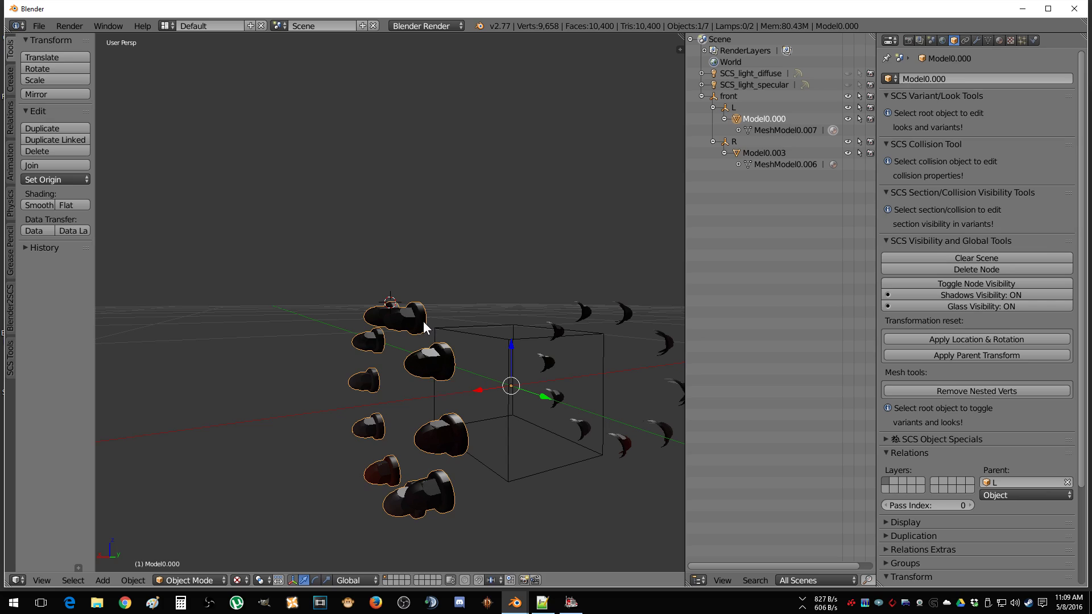
mouse_move(346, 285)
middle_down()
mouse_move(381, 312)
mouse_move(401, 352)
mouse_move(356, 362)
mouse_move(344, 301)
middle_up()
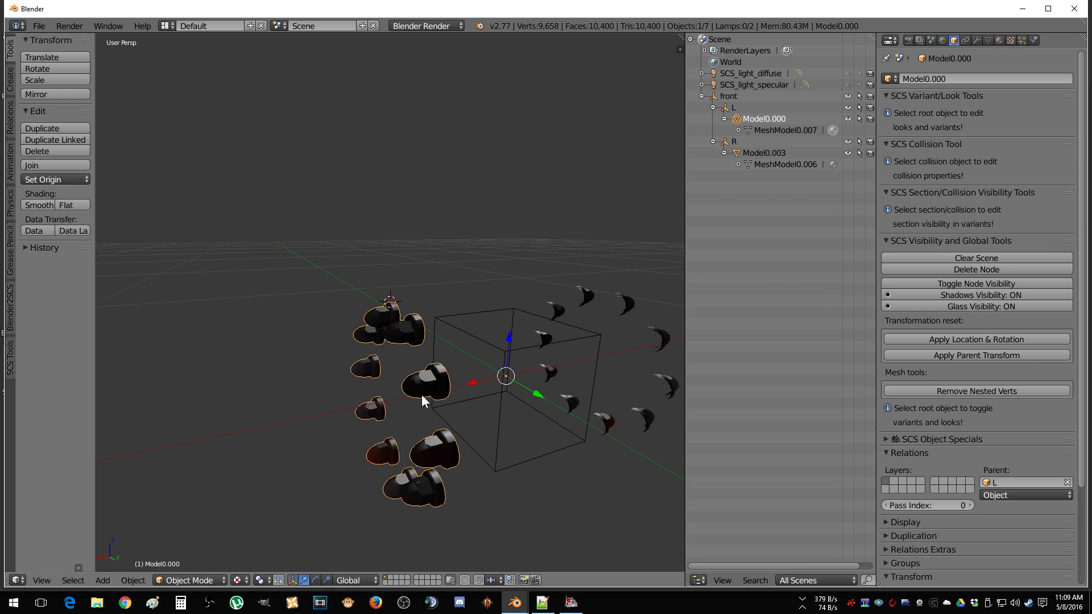
Step: Enter Edit Mode on Model0.000 and reveal all its hidden vertices, edges and faces
click(748, 131)
middle_drag(303, 223, 208, 213)
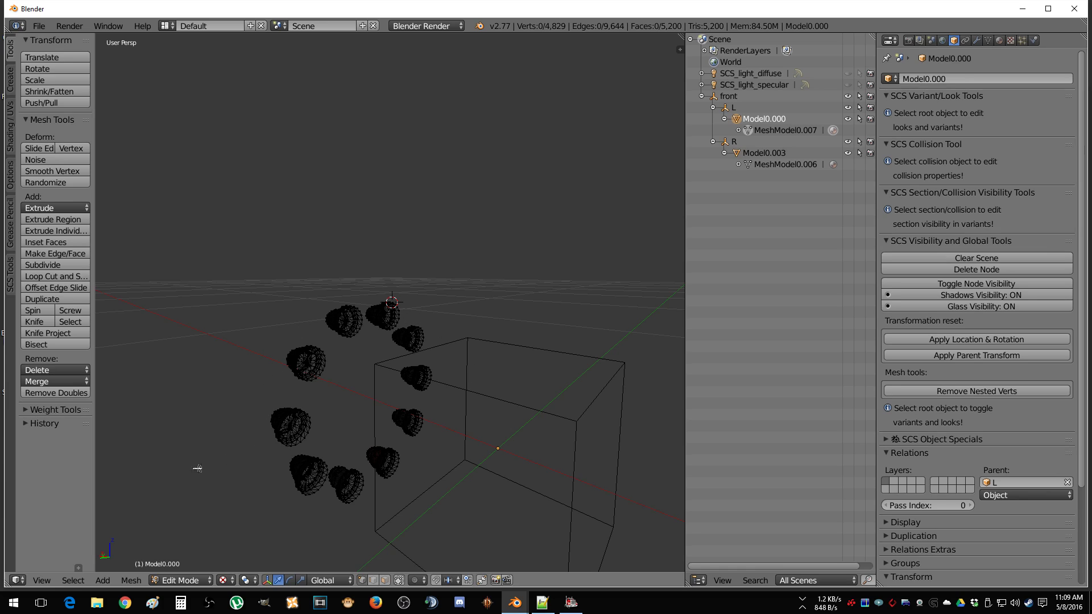
middle_drag(160, 336, 236, 312)
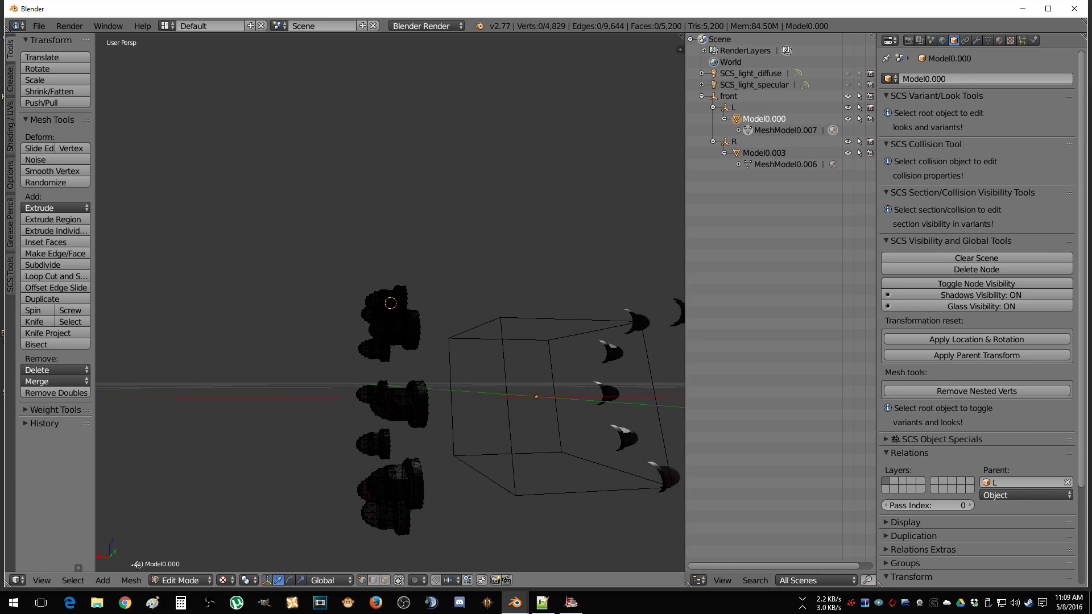
click(136, 580)
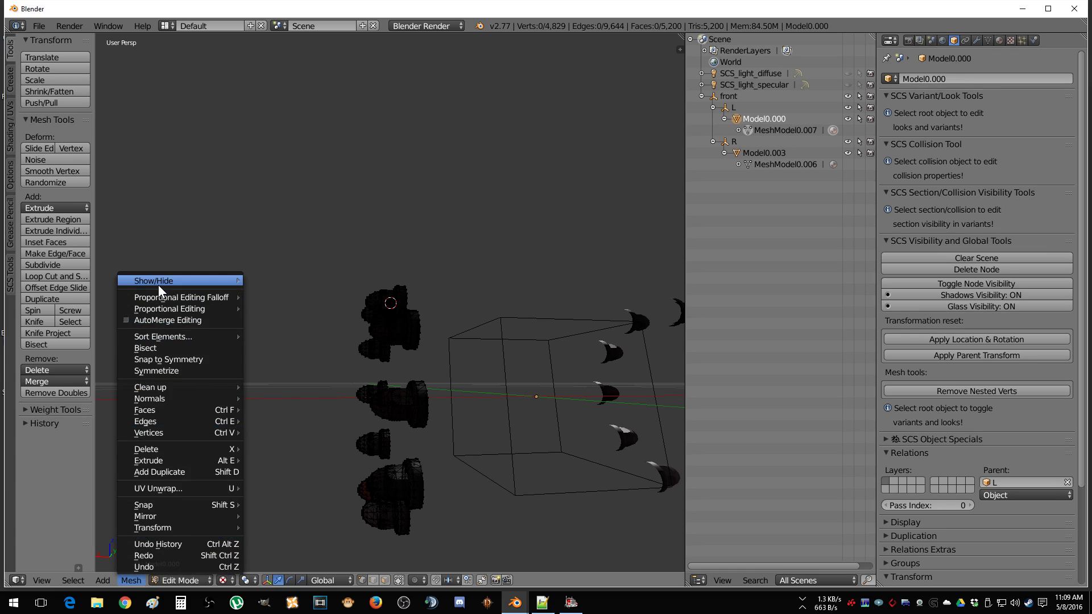
mouse_move(159, 282)
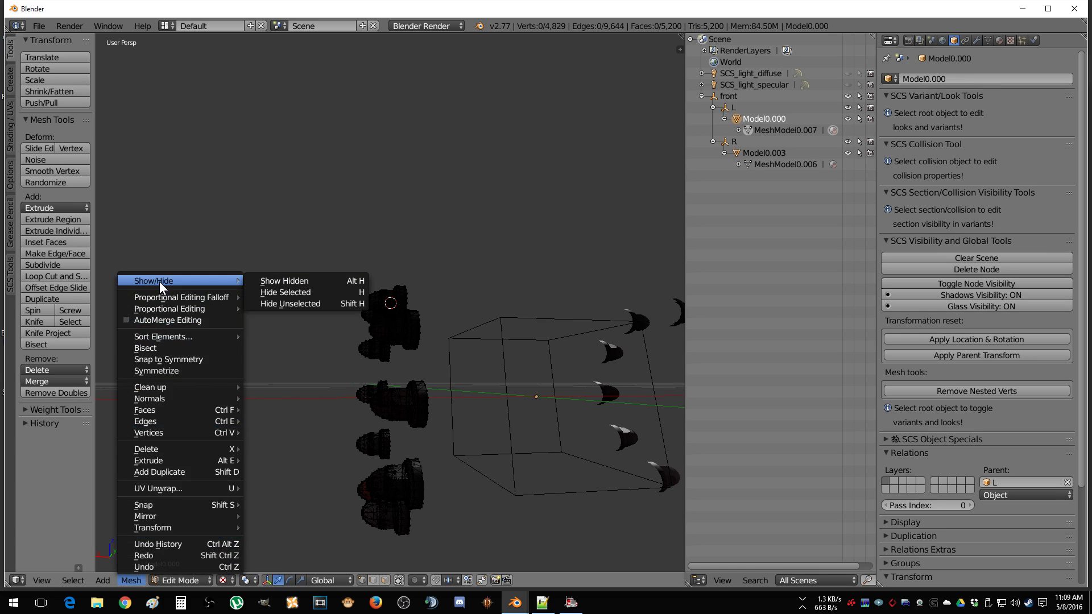
click(311, 280)
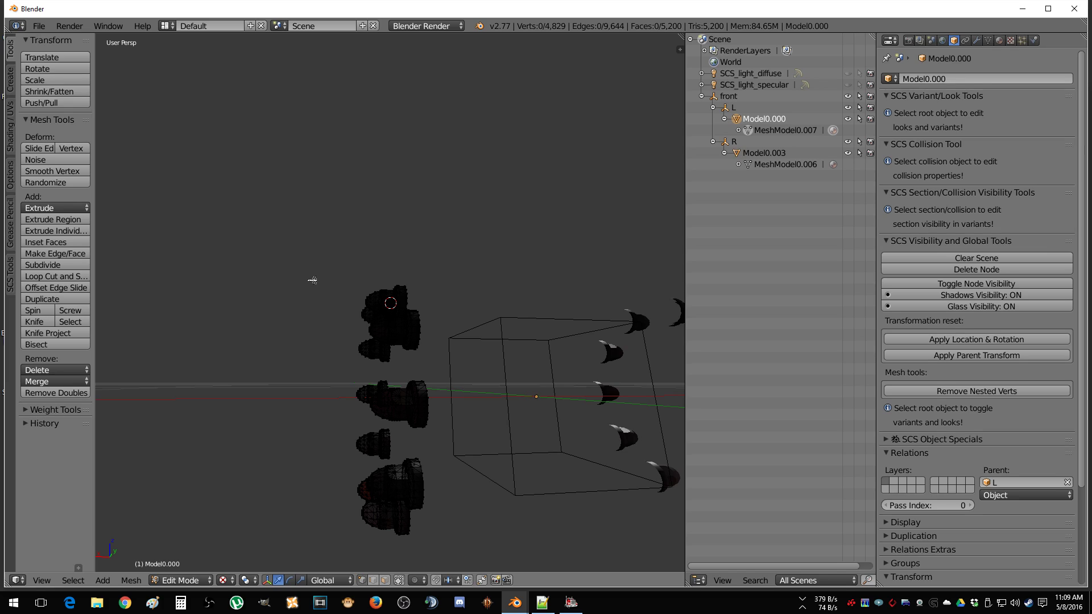
Step: Select and then deselect all of the mesh, and return to Object Mode
key(a)
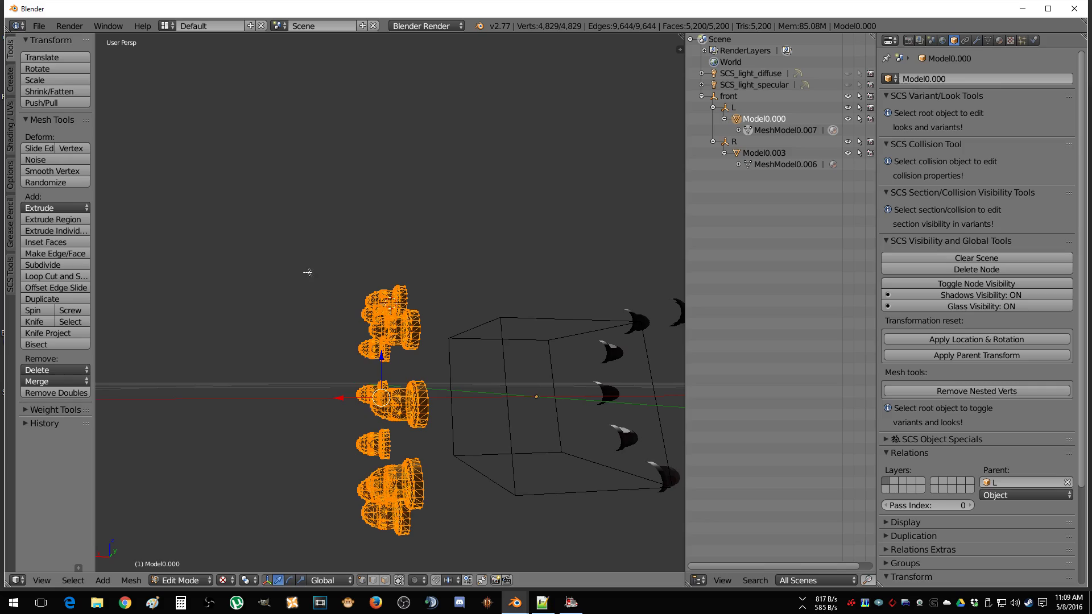
middle_drag(358, 237, 398, 255)
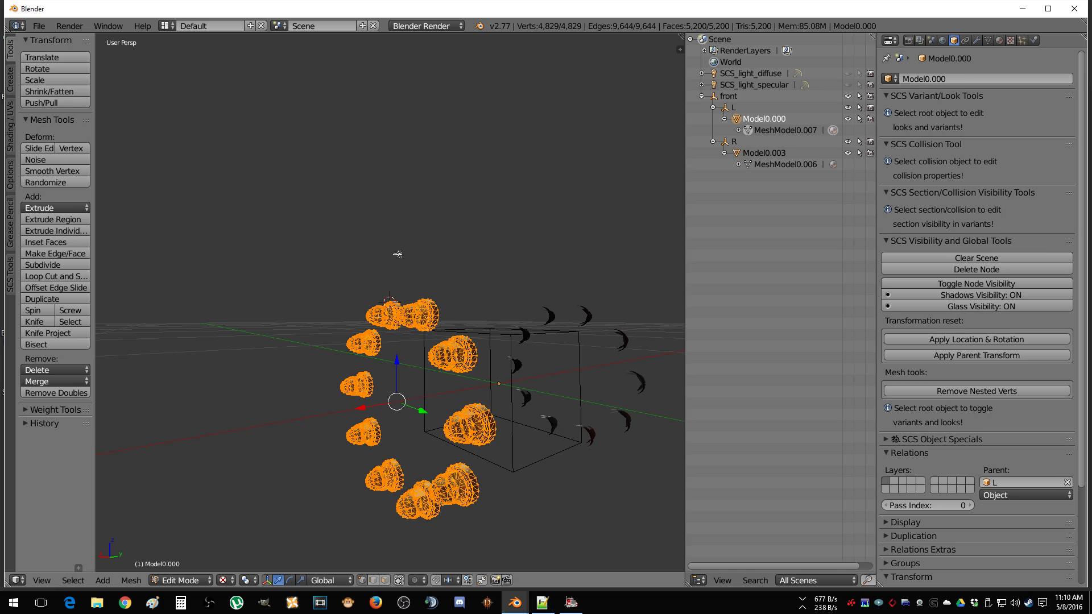
key(a)
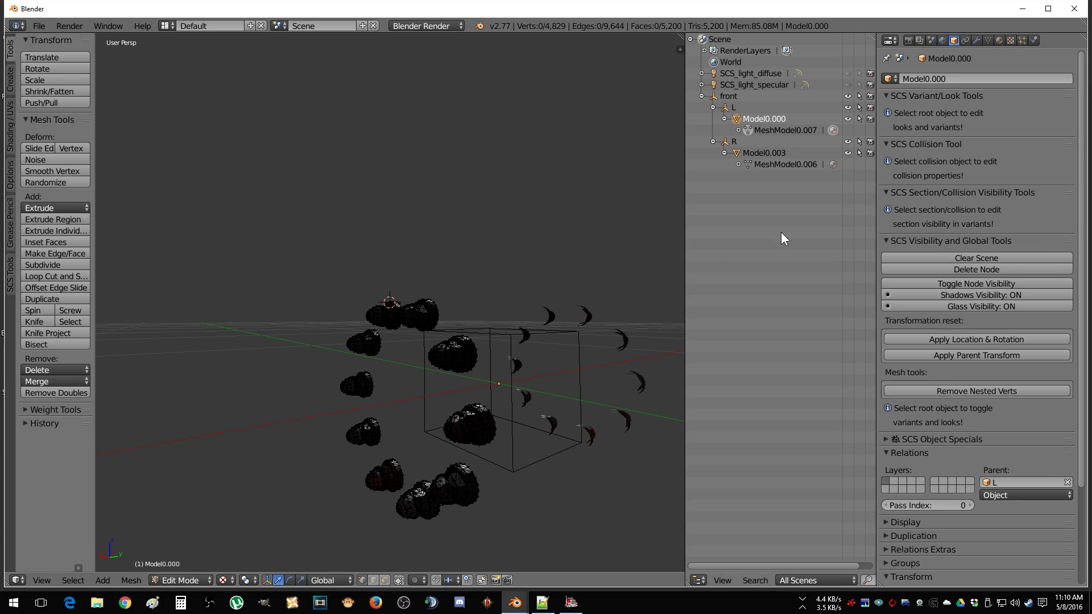
click(746, 131)
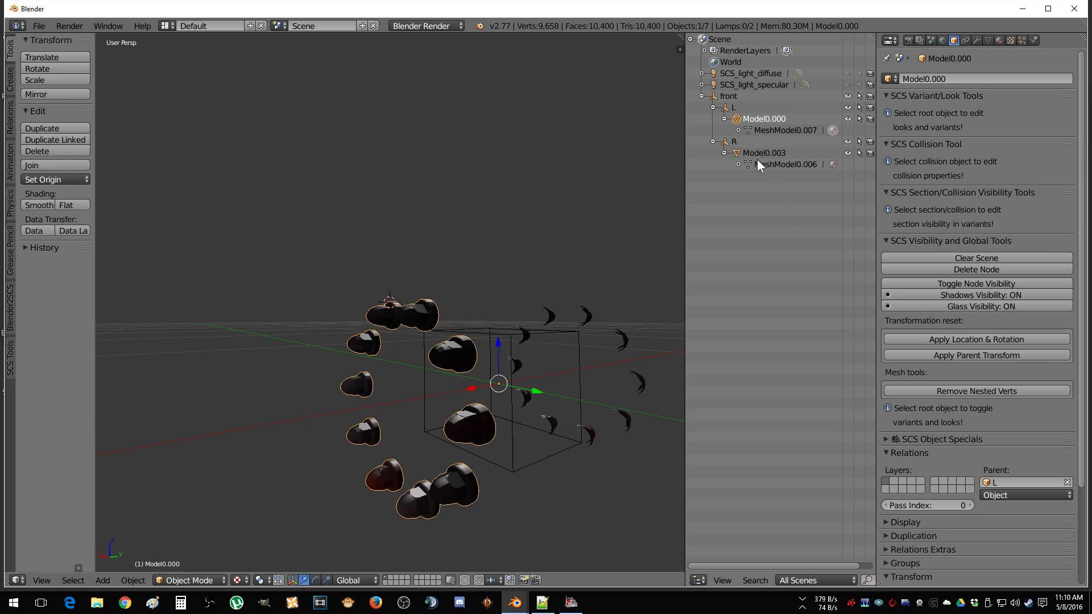
Step: In Edit Mode on Model0.000, reveal remaining hidden geometry and triangulate the faces
click(748, 129)
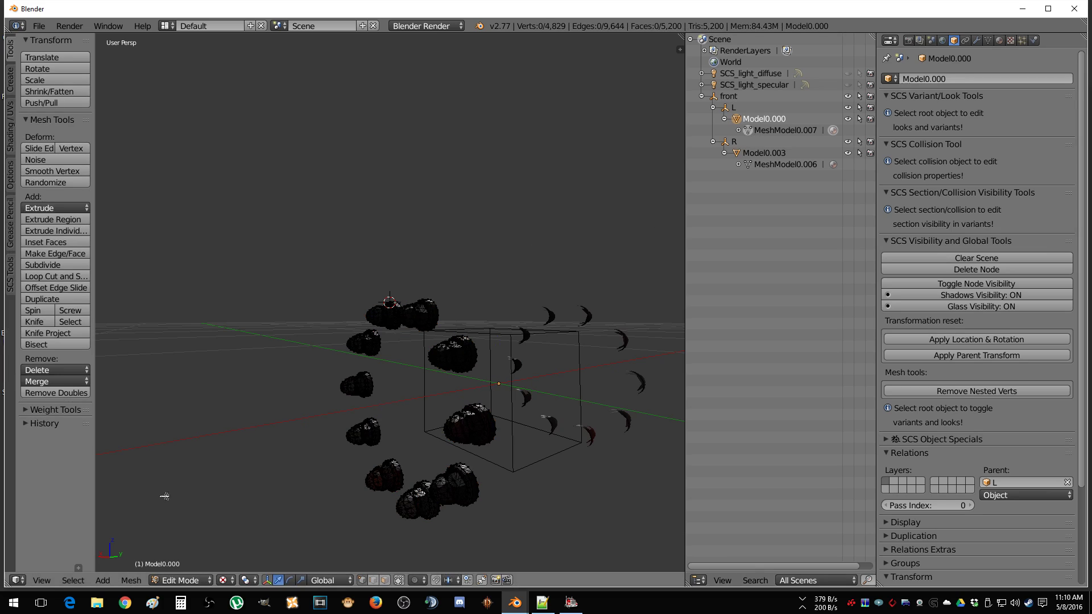
click(130, 580)
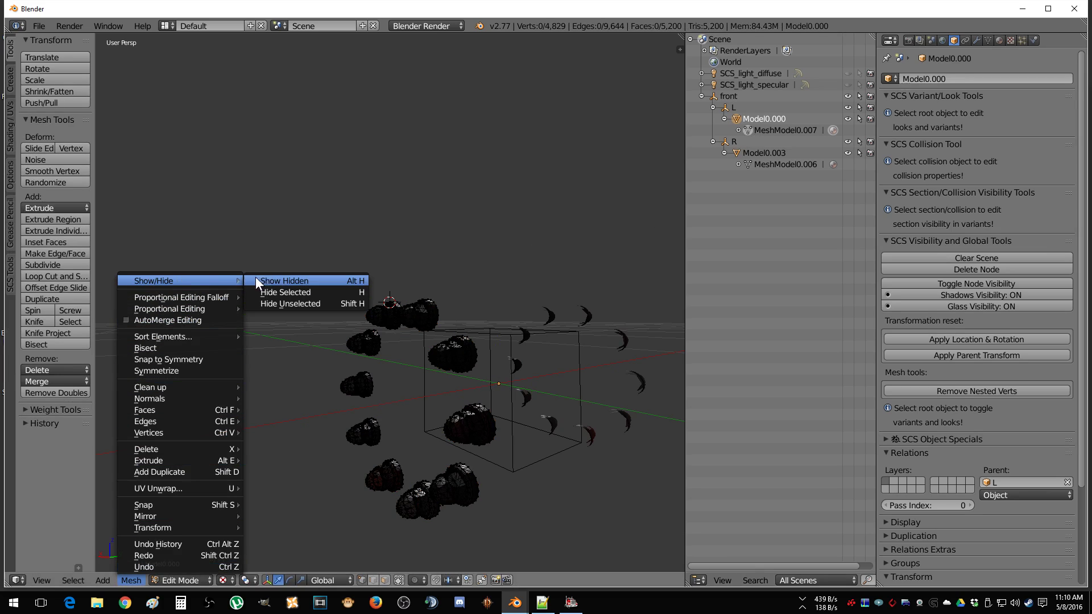
click(287, 280)
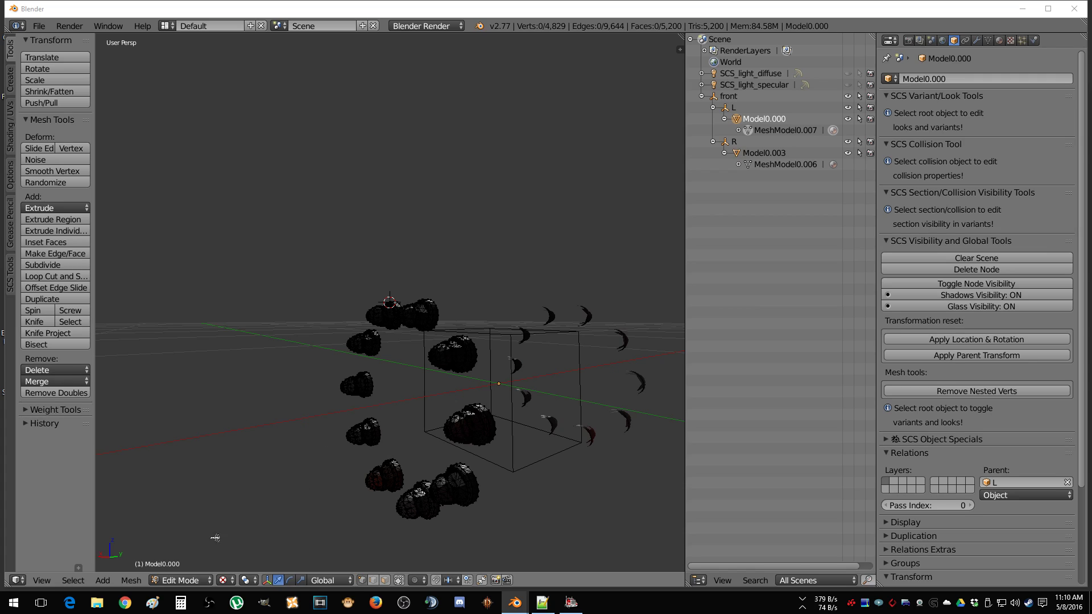
click(131, 581)
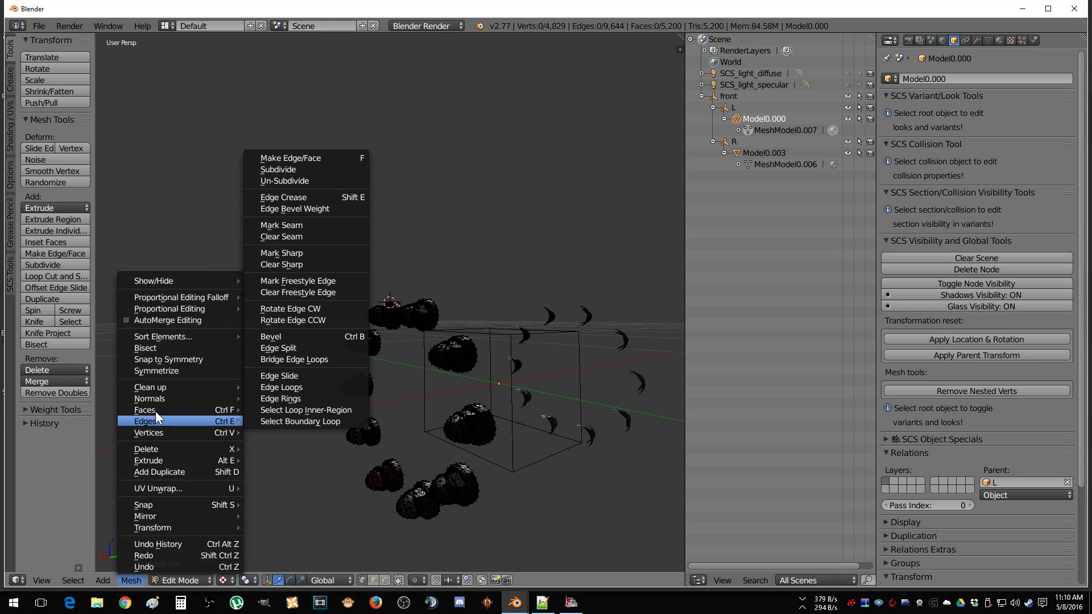
mouse_move(181, 410)
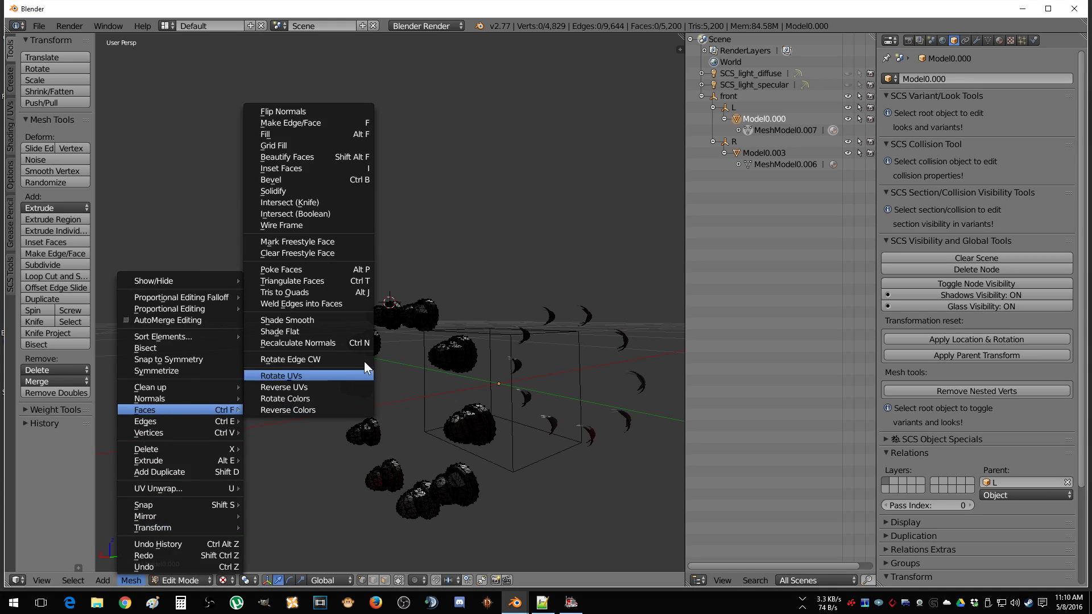
click(346, 279)
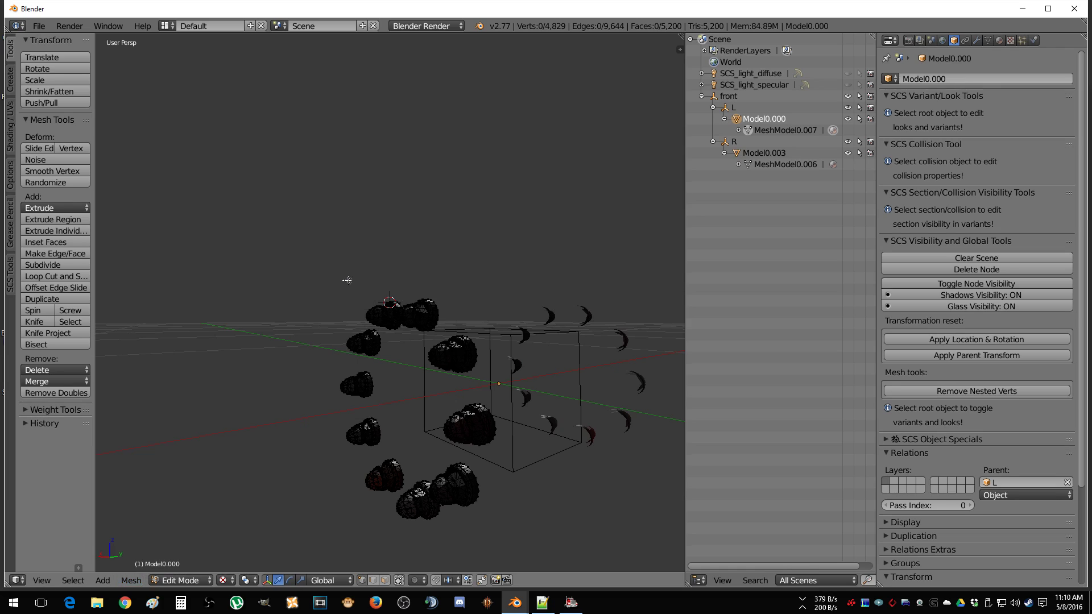
Step: Remove nested vertices from the whole Model0.000 mesh, then select Model0.003 in the Outliner
key(a)
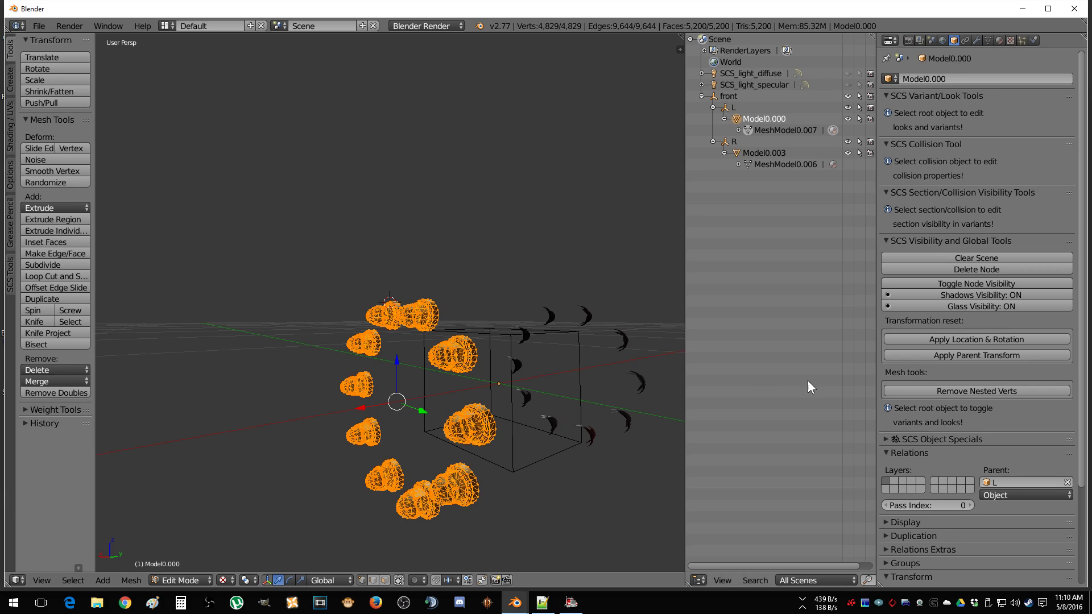
click(935, 392)
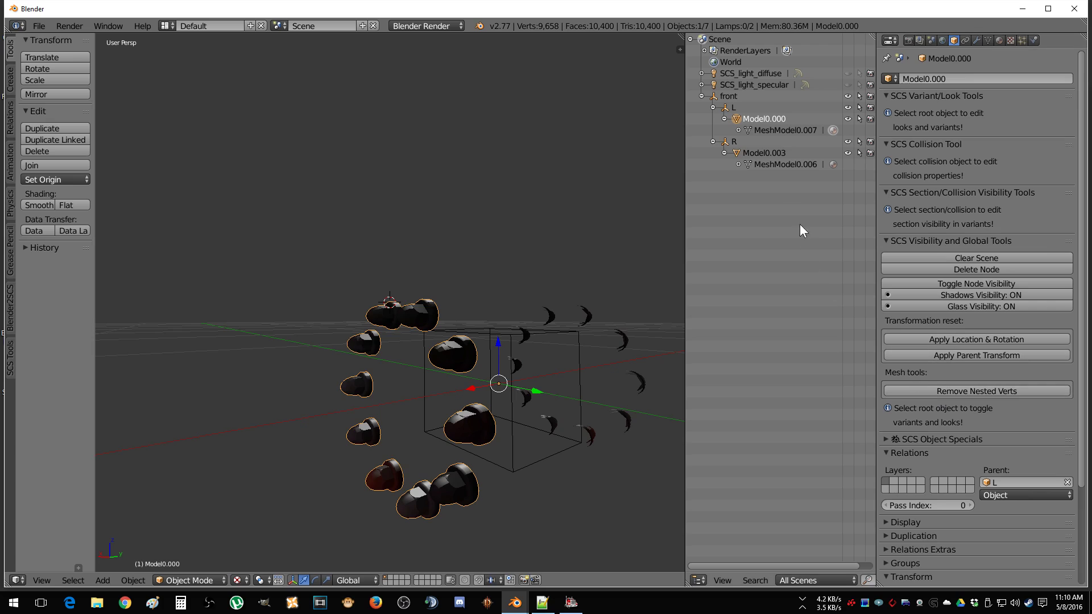
click(738, 152)
middle_drag(625, 267, 653, 261)
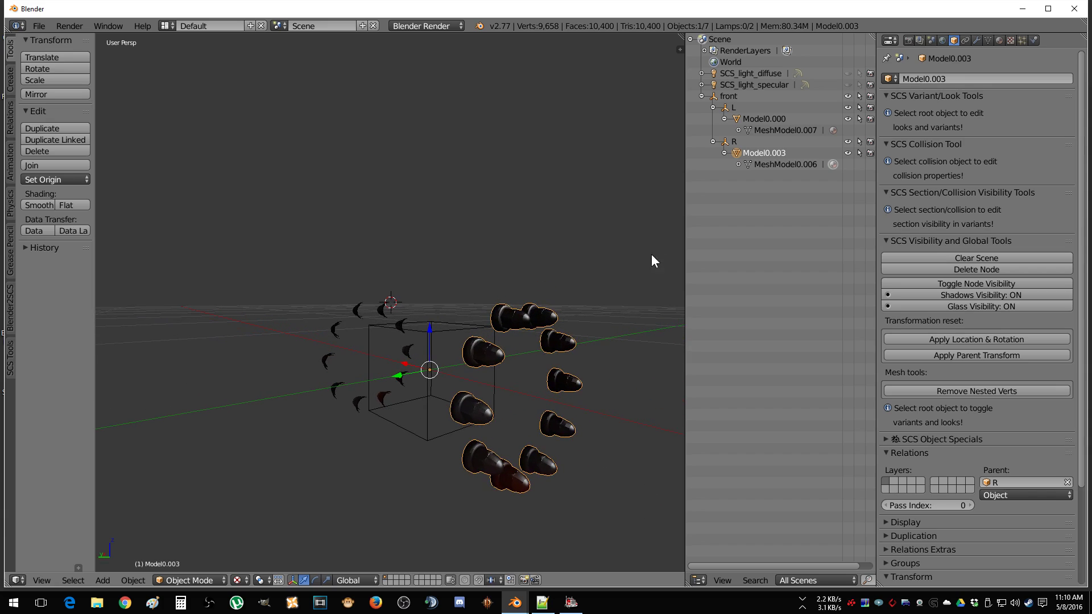
Step: Enter Edit Mode on Model0.003 and reveal all its hidden geometry
click(748, 163)
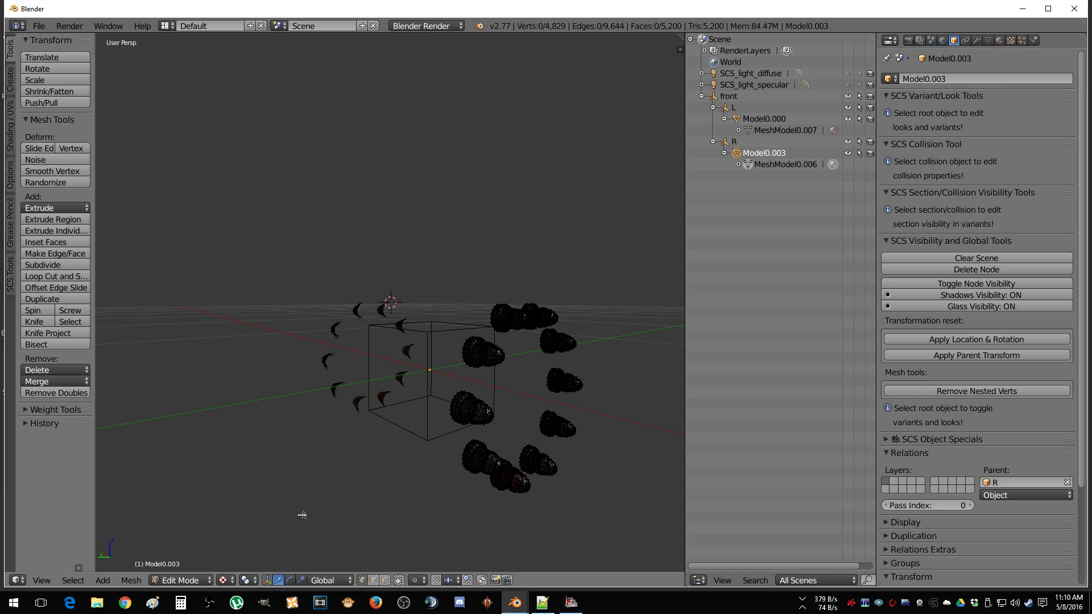
click(131, 580)
mouse_move(163, 275)
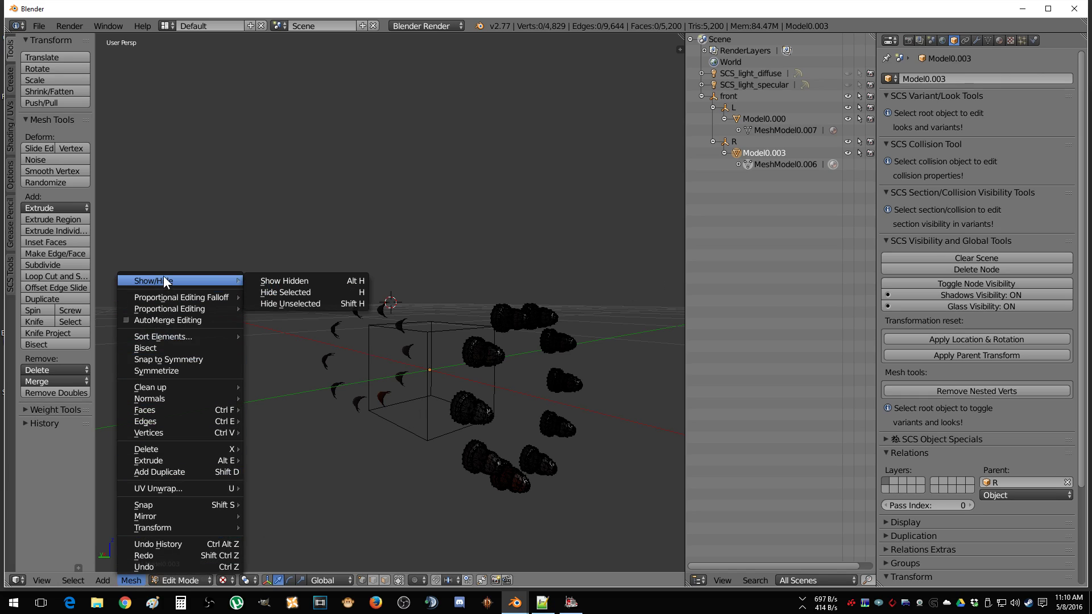
click(298, 277)
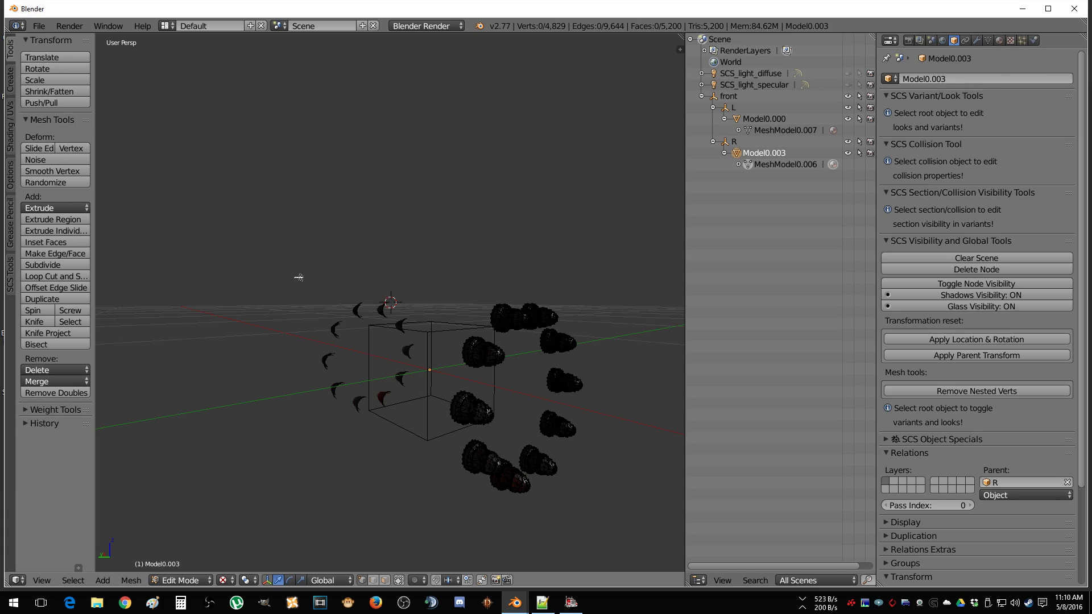
Step: Triangulate Model0.003's faces and remove nested vertices from the whole mesh
click(133, 581)
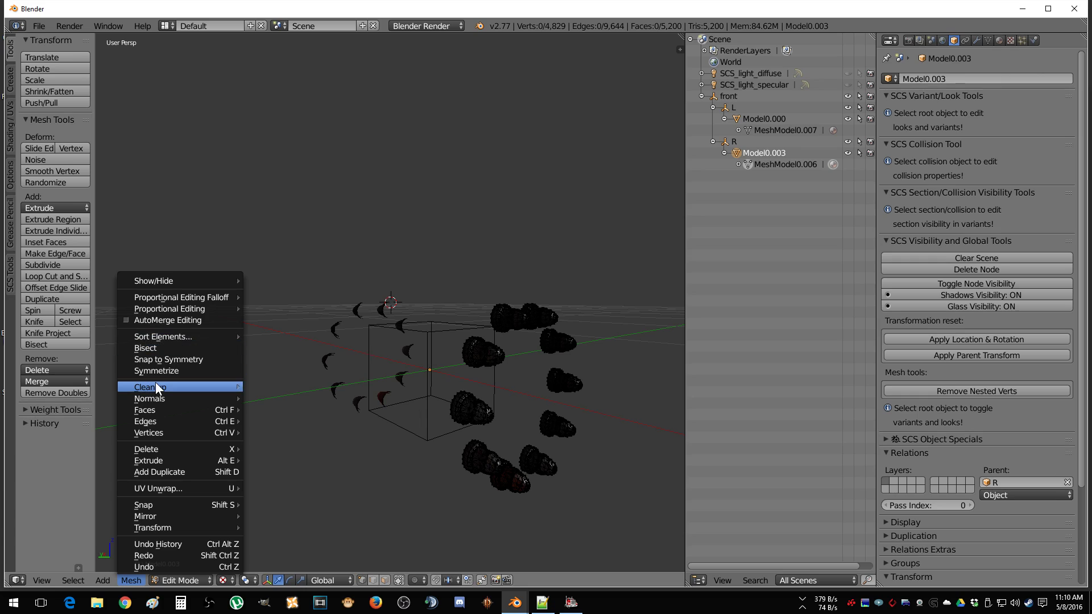
mouse_move(160, 408)
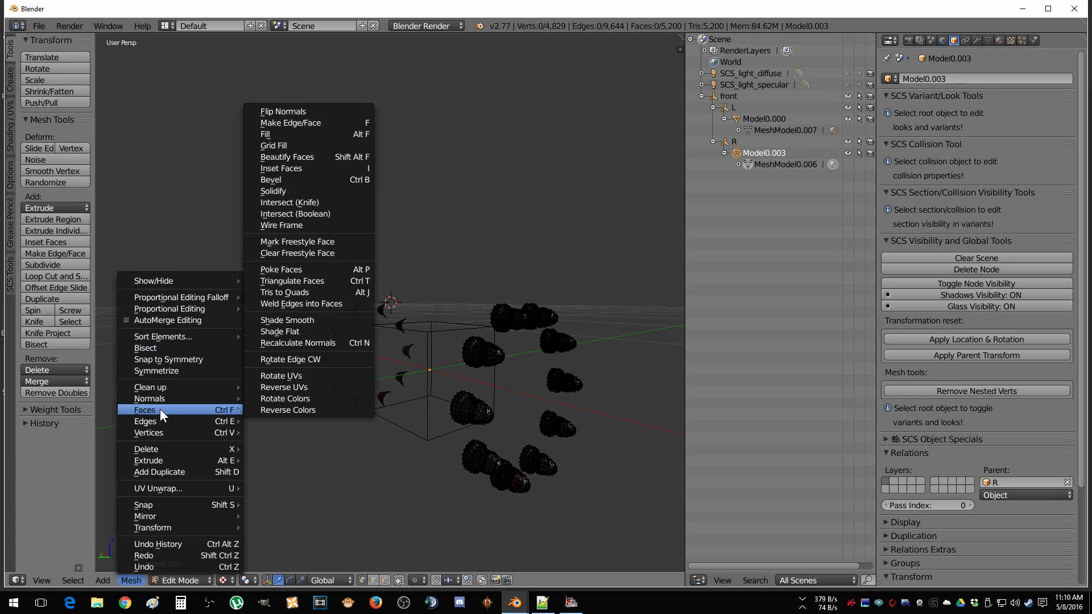
click(316, 285)
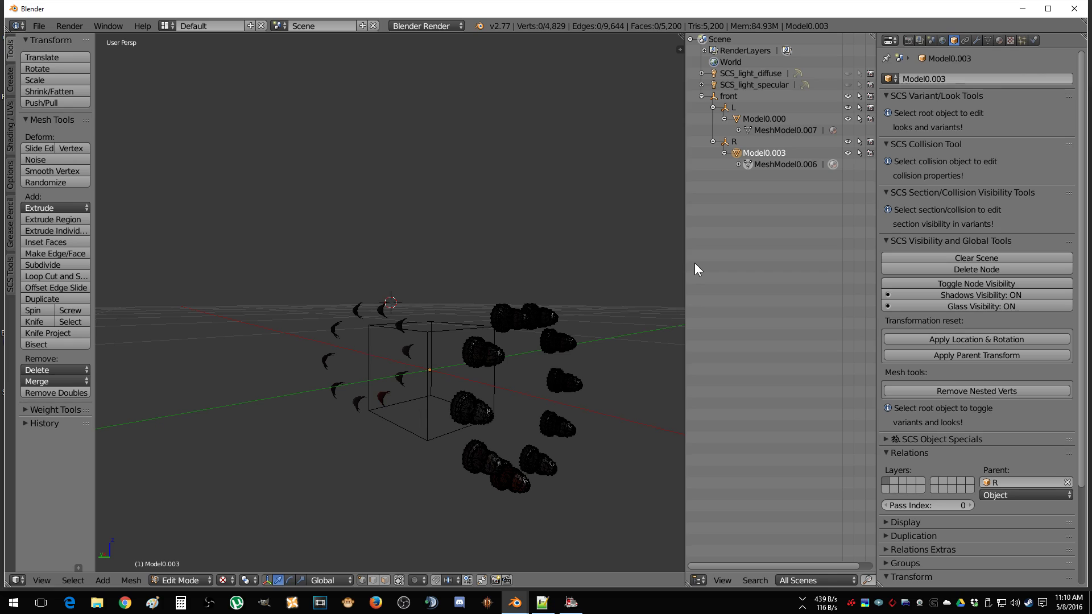
key(a)
key(a)
key(a)
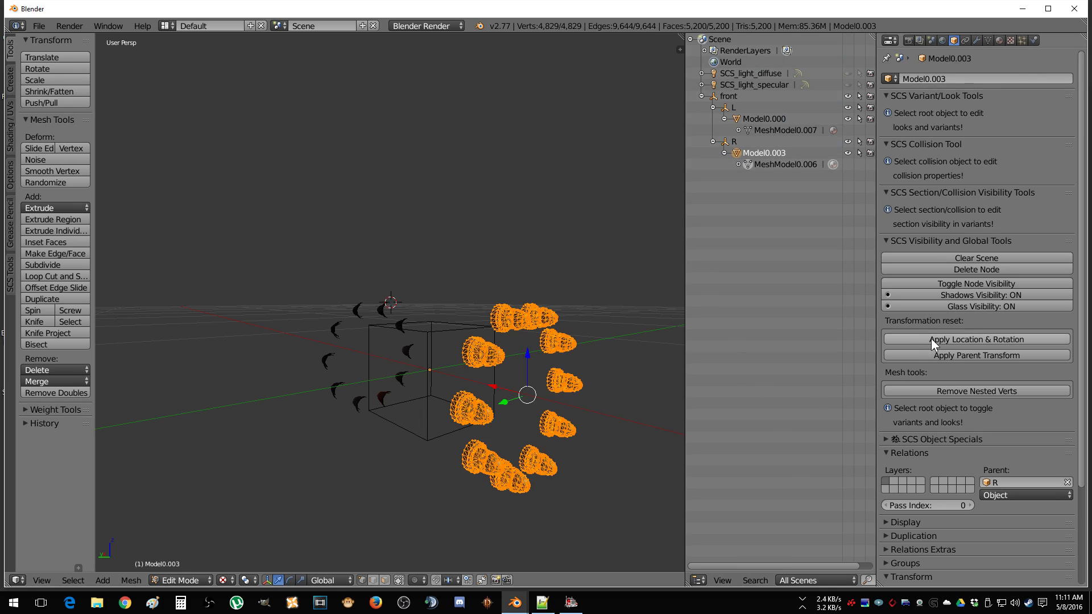
click(900, 391)
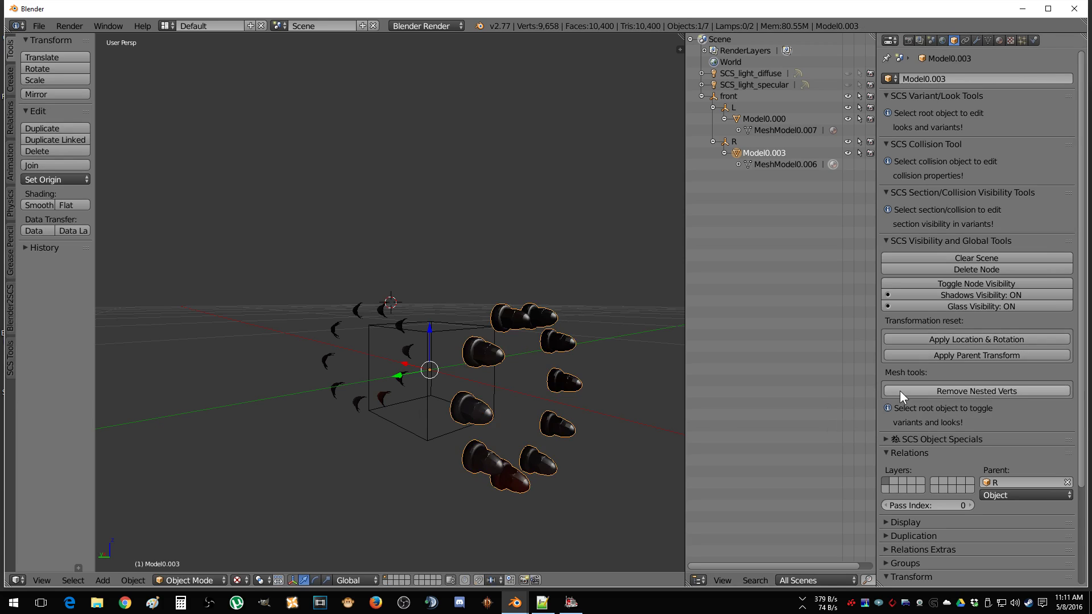
Step: Rename the front root object to teardrop_nuts_f, then make the L group active
click(731, 95)
right_click(732, 96)
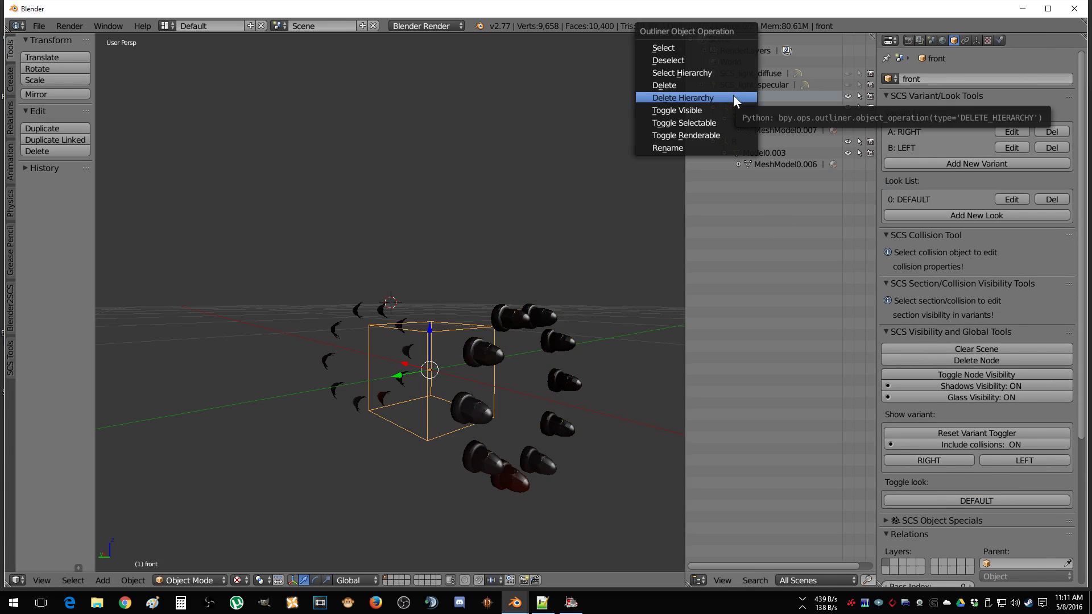
click(718, 148)
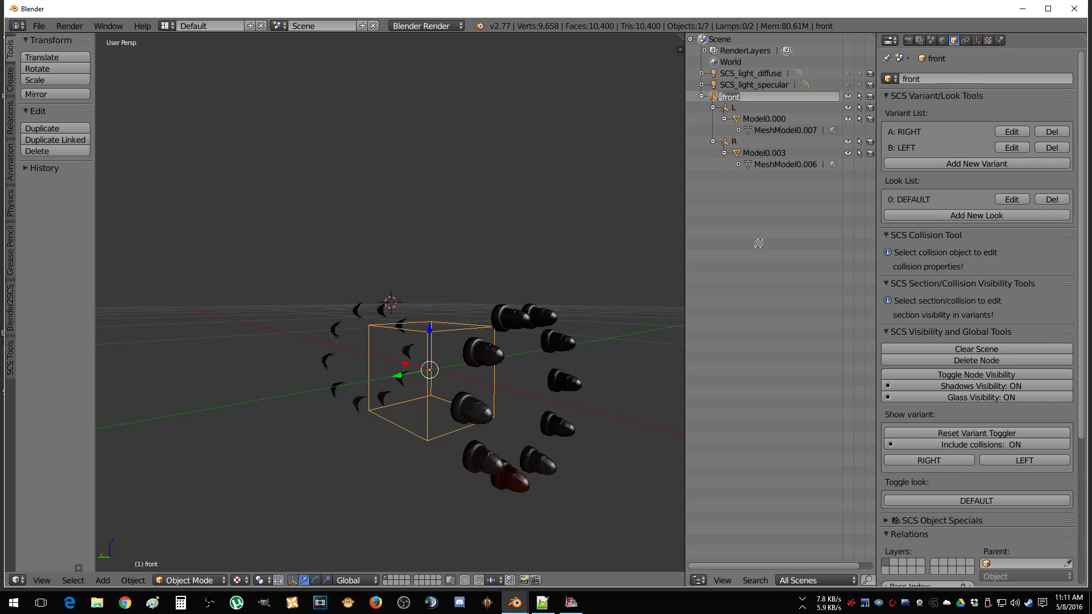
text(teardrop_nuts_f)
key(Return)
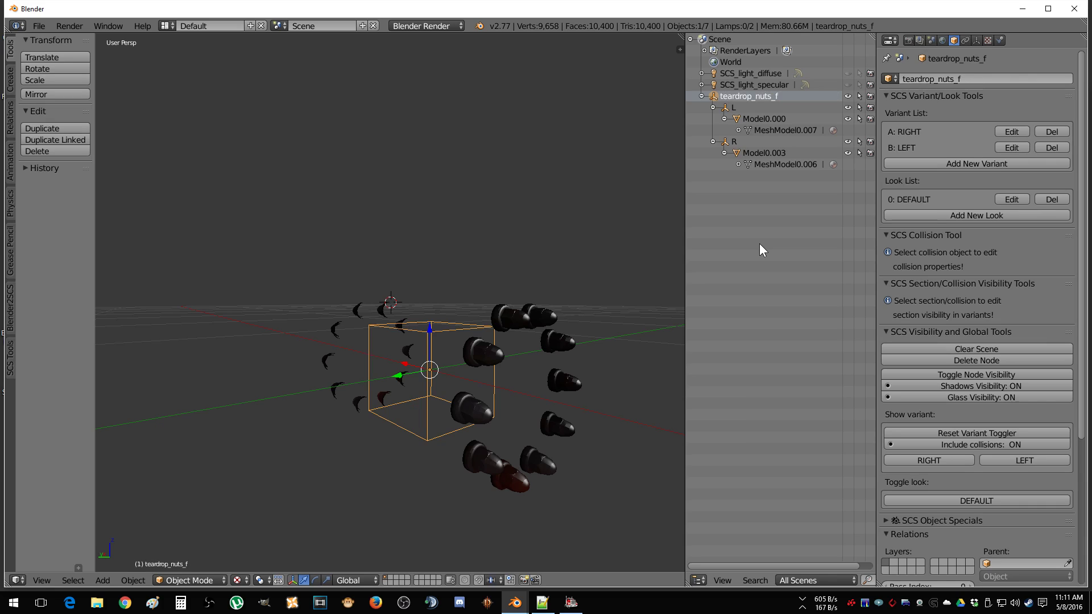
click(750, 130)
click(727, 111)
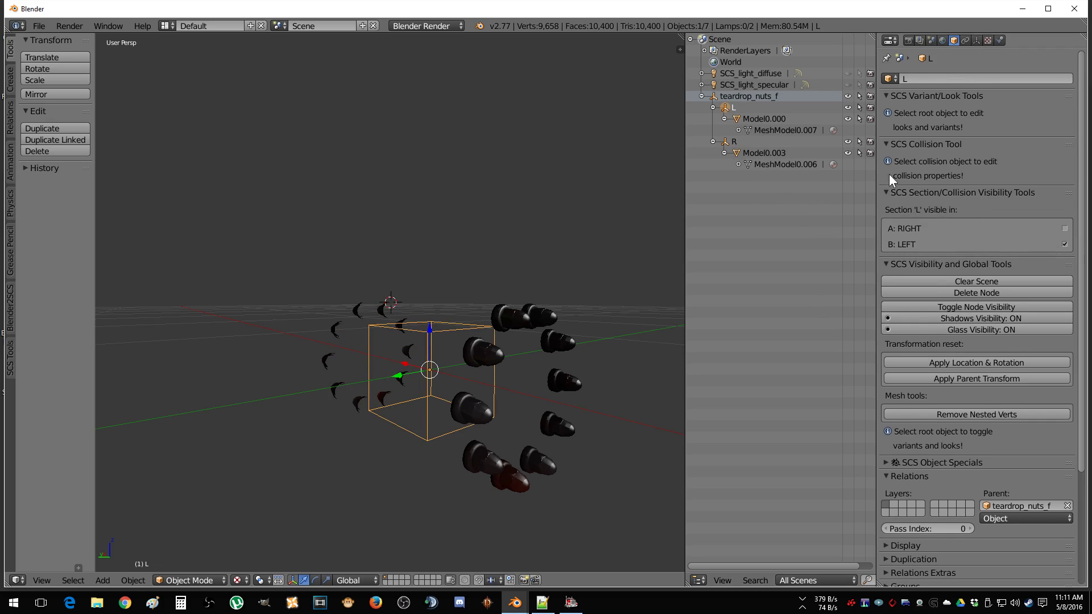
Step: Move the Blender console beside the scene and show export formats including SCSoft Model ETS2 (.pmd)
click(114, 27)
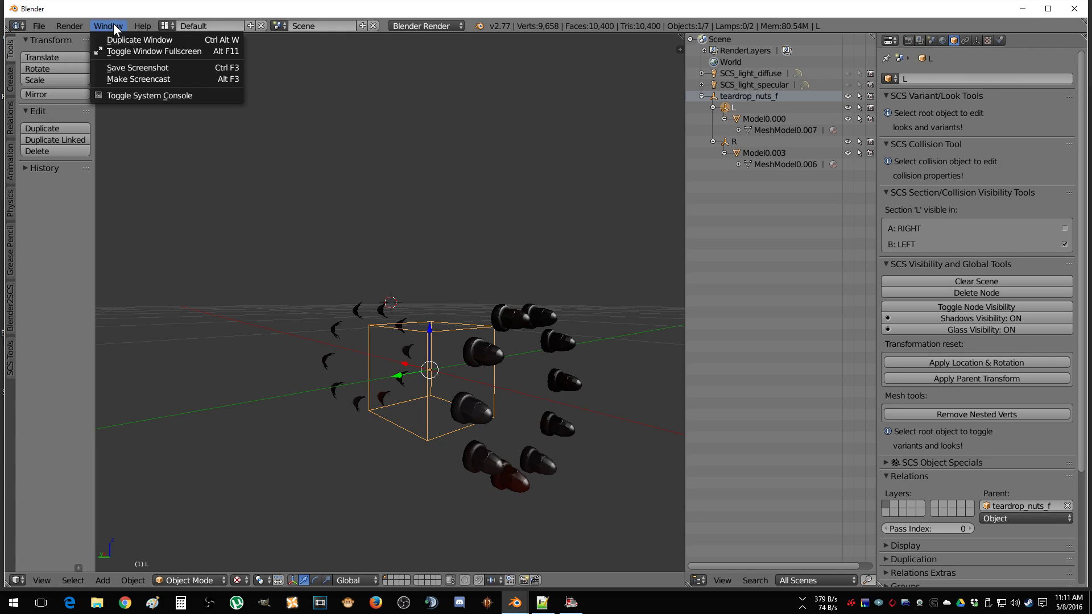
click(114, 24)
mouse_move(514, 602)
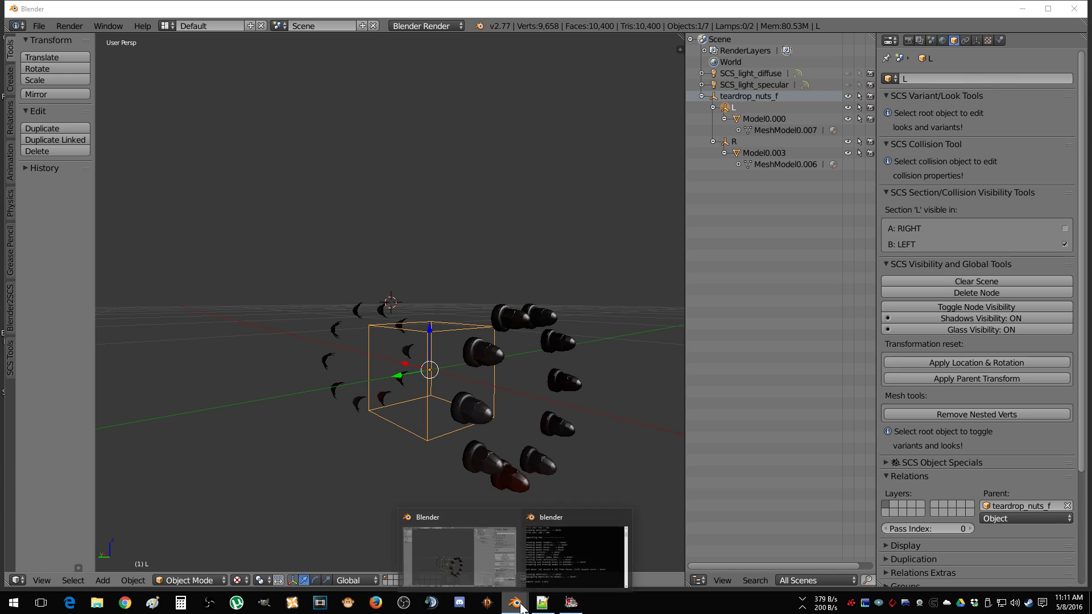
click(559, 540)
drag(160, 47, 646, 100)
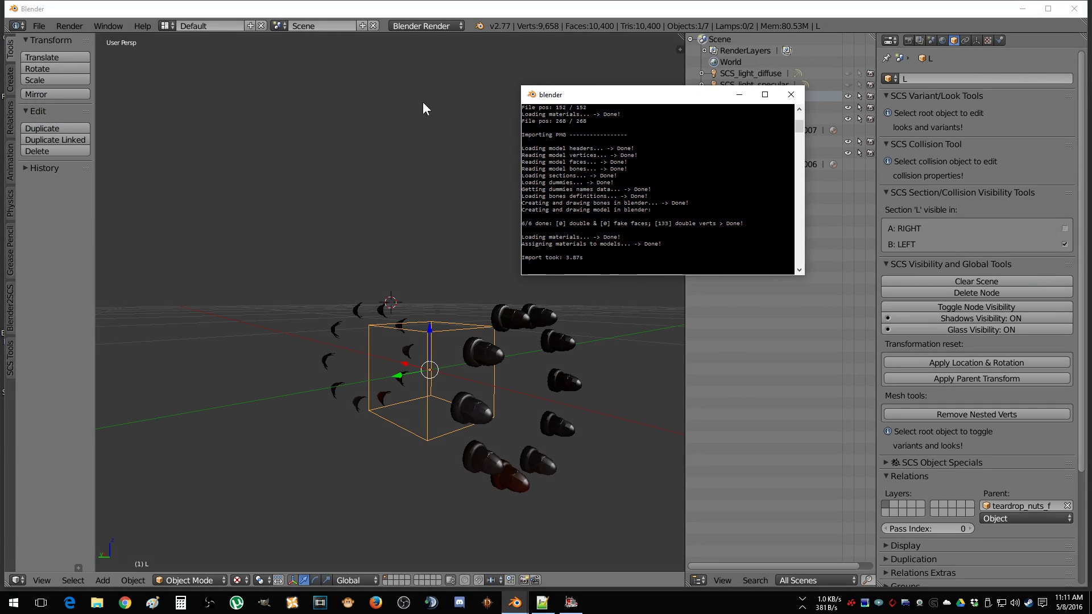
click(34, 26)
mouse_move(63, 246)
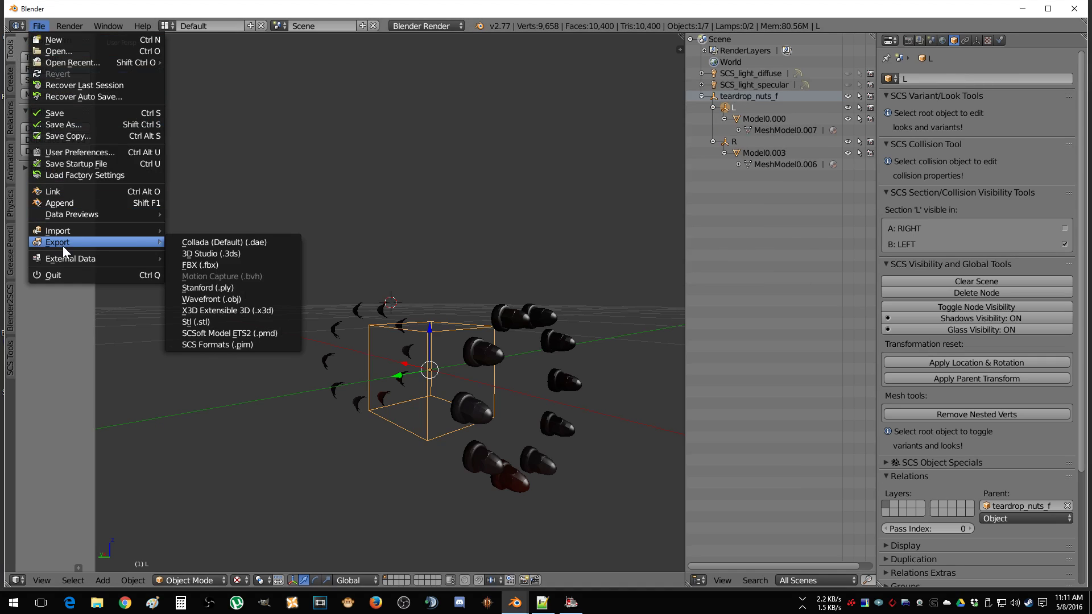
Step: Export as SCSoft Model ETS2 (.pmd) after deleting 'disc/' from the export origin directory
click(257, 335)
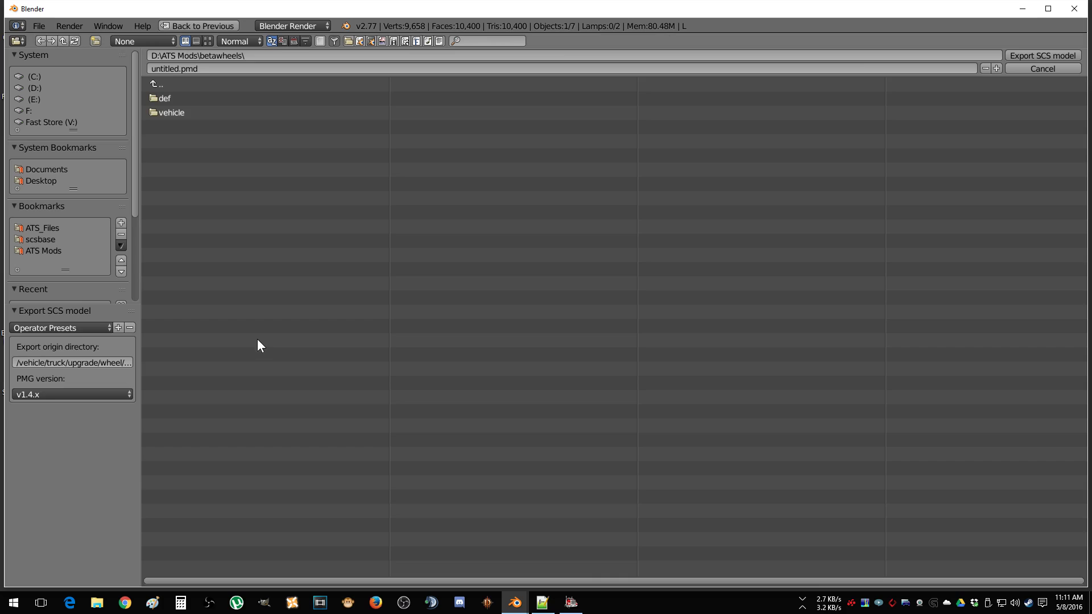
click(117, 363)
drag(114, 363, 130, 362)
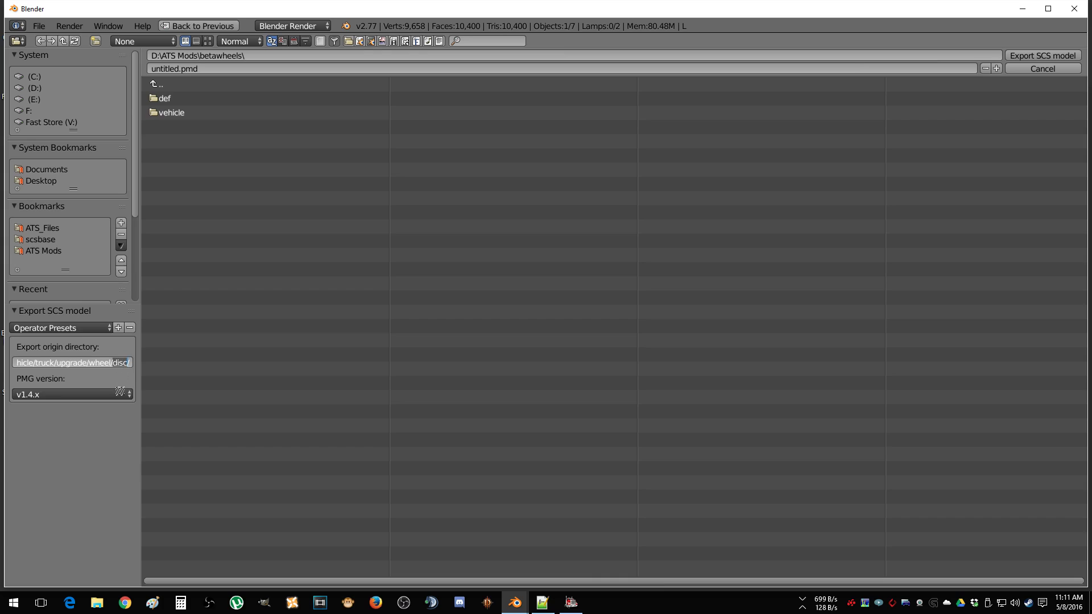
key(BackSpace)
click(97, 450)
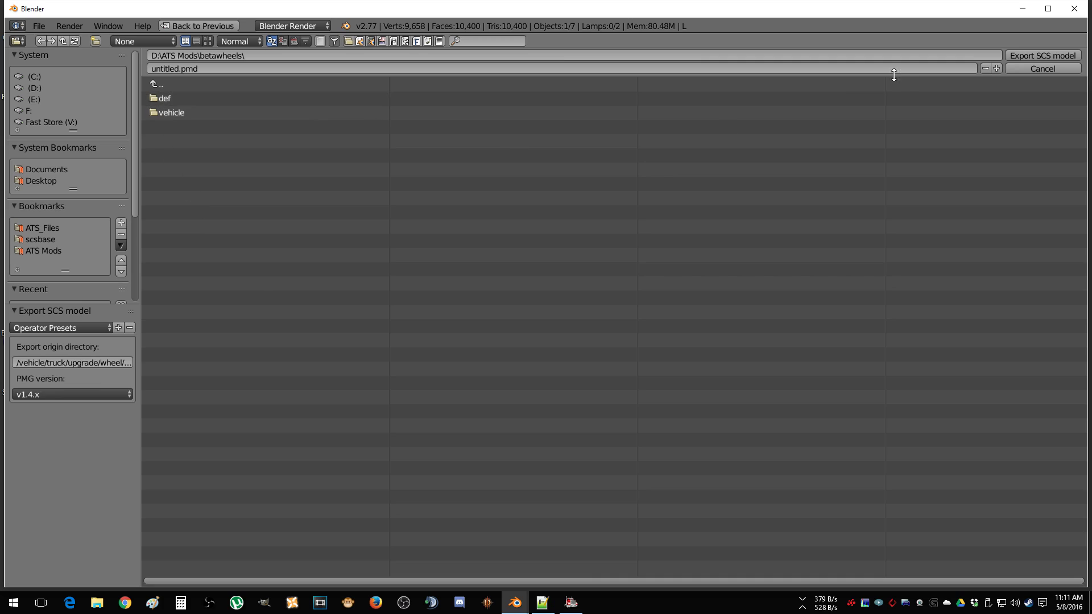
click(1029, 55)
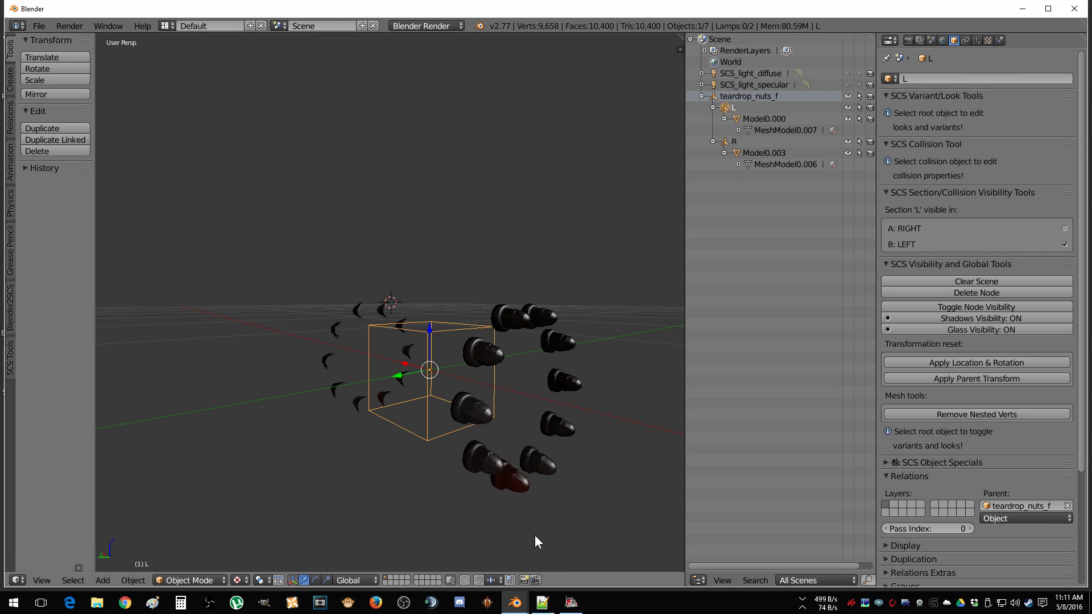
Step: Bring the console forward and reposition it to read the export success log
mouse_move(515, 602)
click(540, 558)
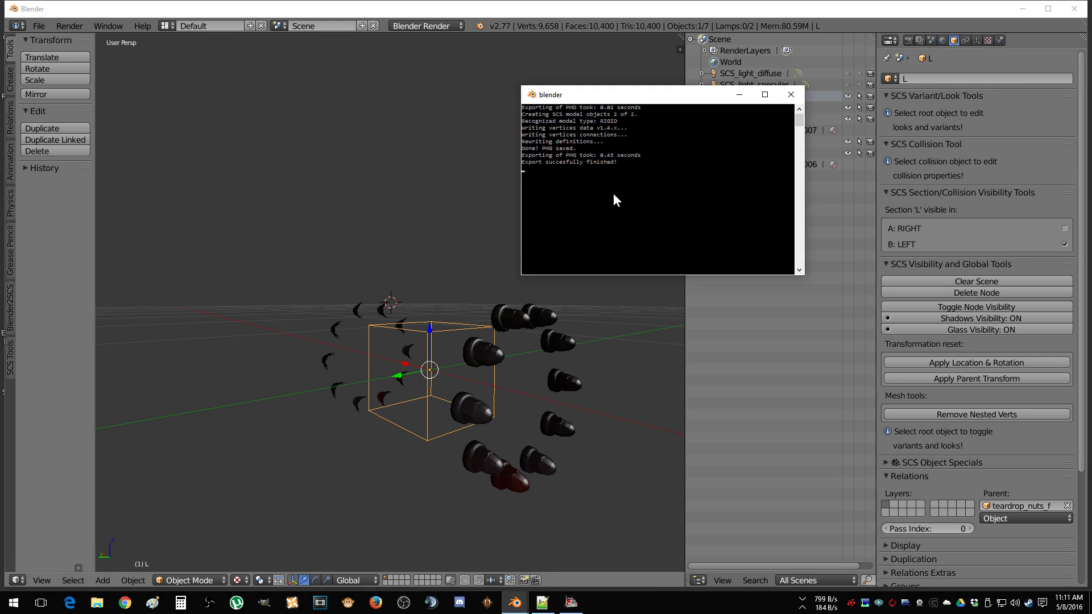
drag(645, 100, 490, 89)
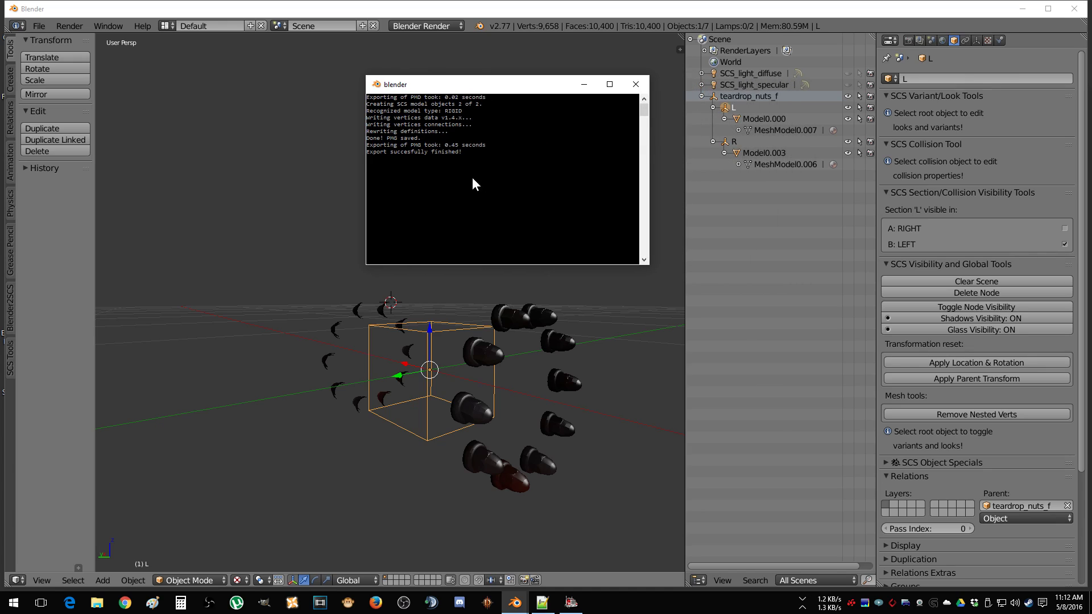